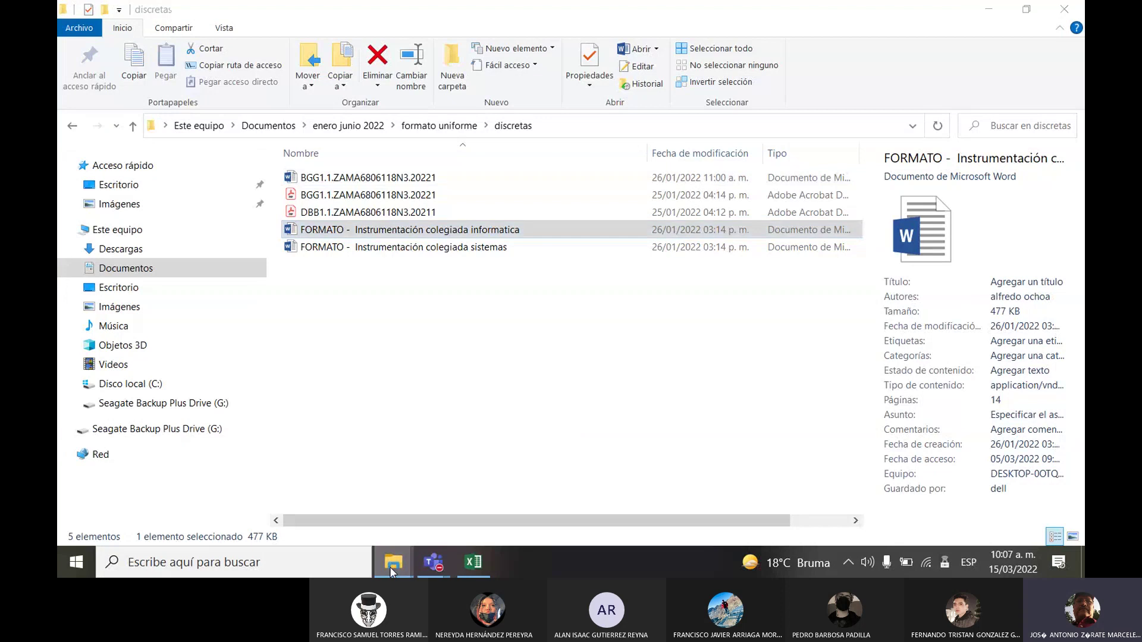
Step: Switch to the manual MATEMATICAS DISCRETAS folder window and open its practicas folder
{"action": "left_click", "coordinate": [473, 502]}
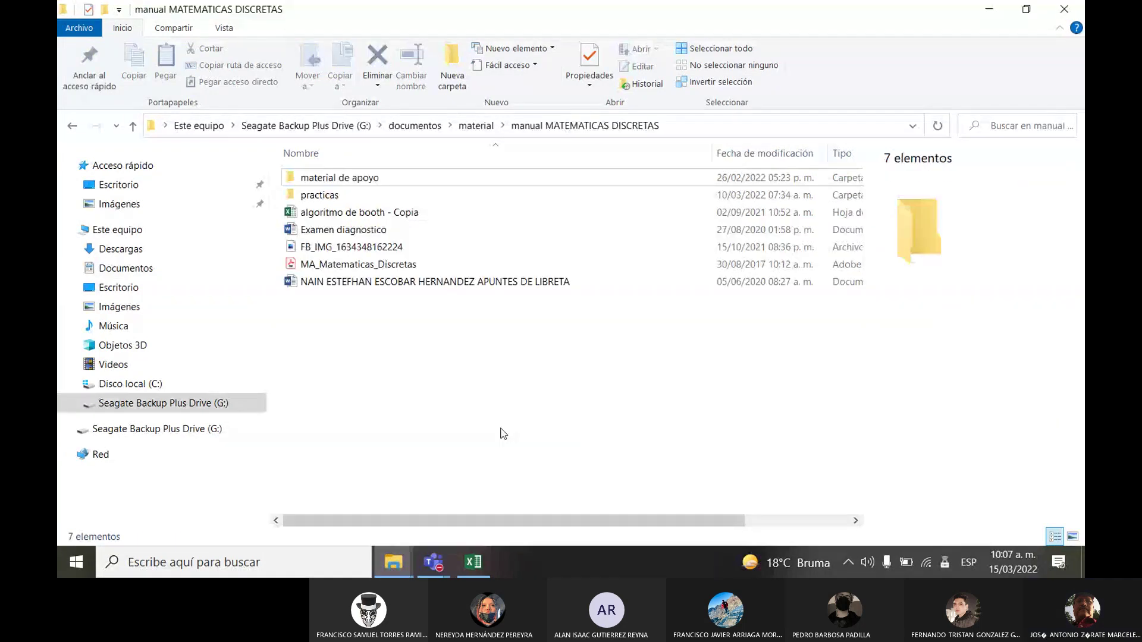
{"action": "left_click", "coordinate": [338, 198]}
{"action": "double_click", "coordinate": [339, 199]}
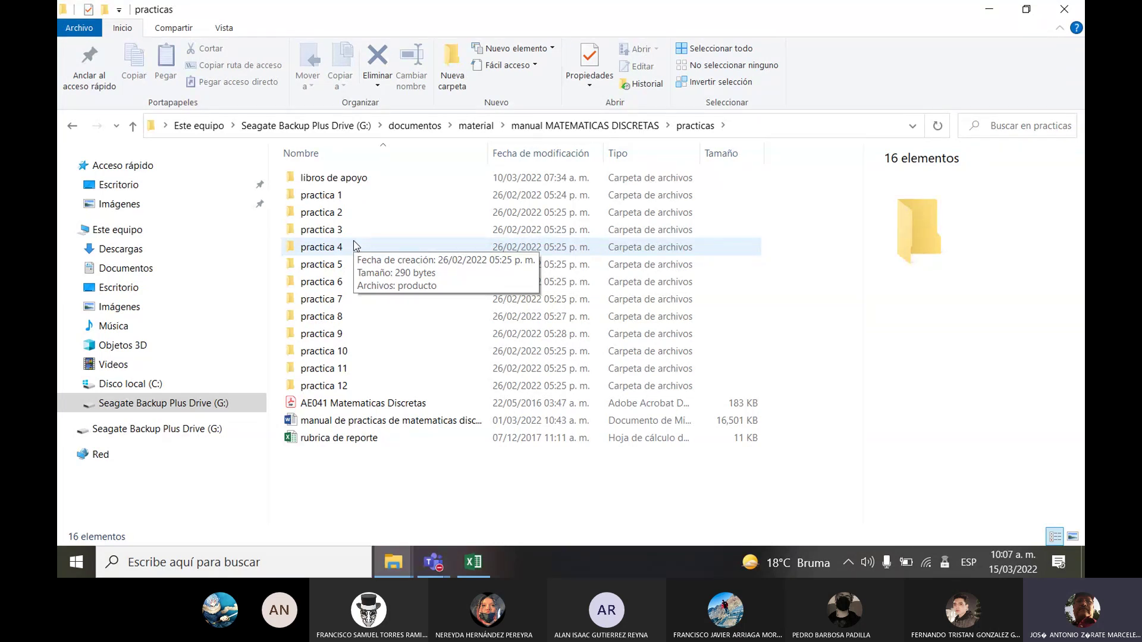
Step: Switch to the calificaciones sistemas 8 workbook in Excel and close it
{"action": "left_click", "coordinate": [476, 566]}
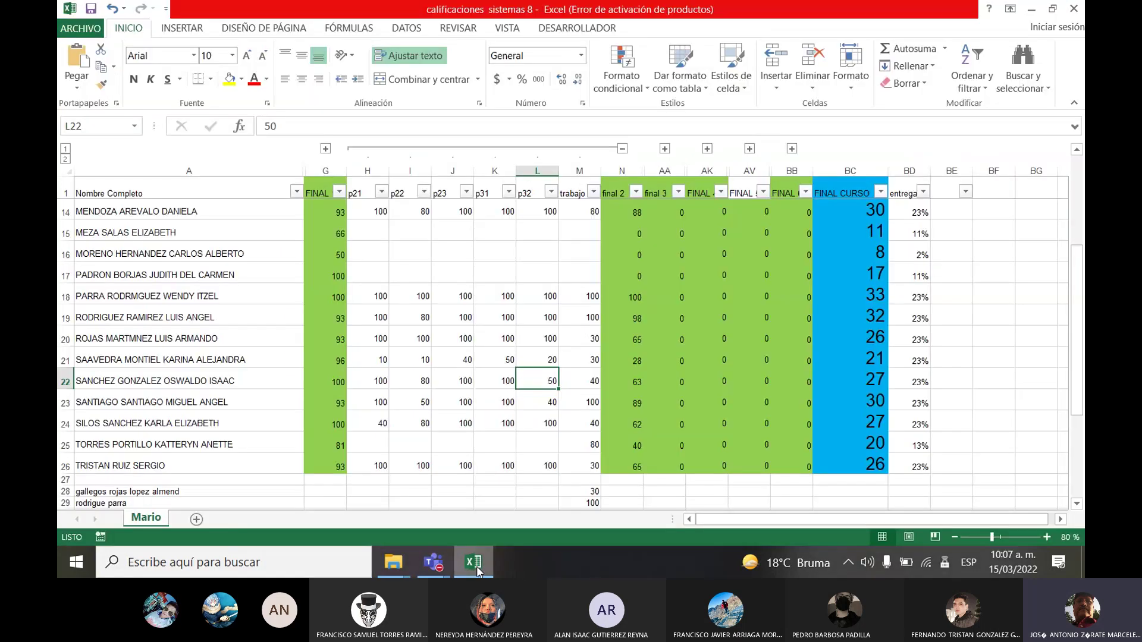
{"action": "left_click_drag", "start_coordinate": [1082, 403], "coordinate": [1081, 309]}
{"action": "left_click", "coordinate": [1080, 7]}
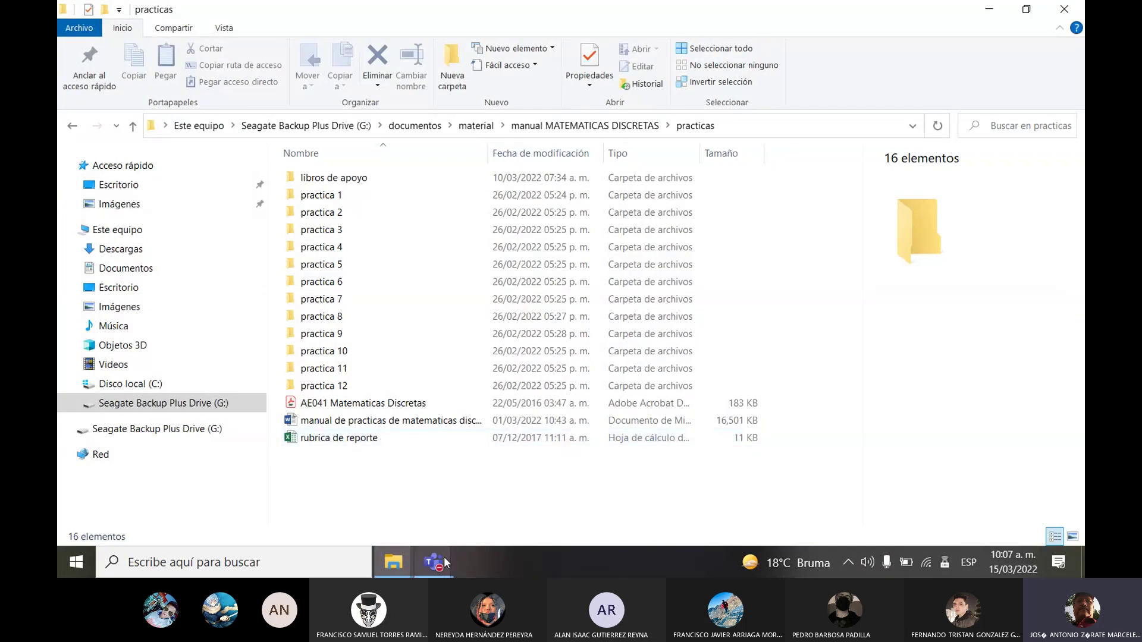
Step: Switch to Microsoft Teams and view the details of the matematicas discretas 10 meeting
{"action": "mouse_move", "coordinate": [437, 569]}
{"action": "left_click", "coordinate": [311, 486]}
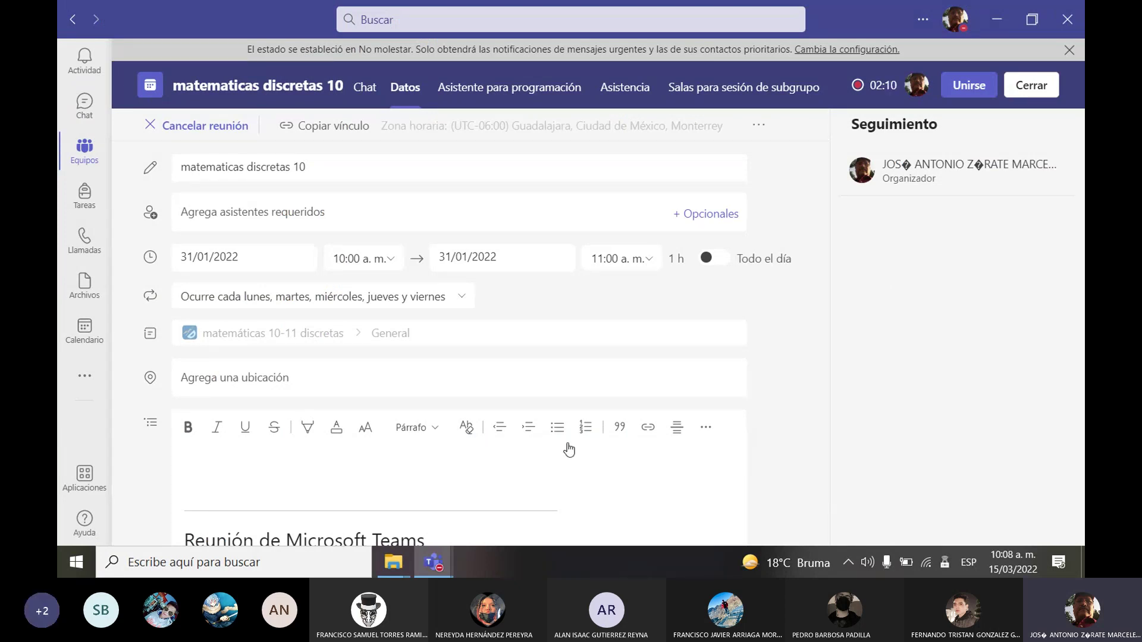
Step: Return to the discretas folder window in File Explorer and go to the Documentos folder
{"action": "left_click", "coordinate": [396, 566]}
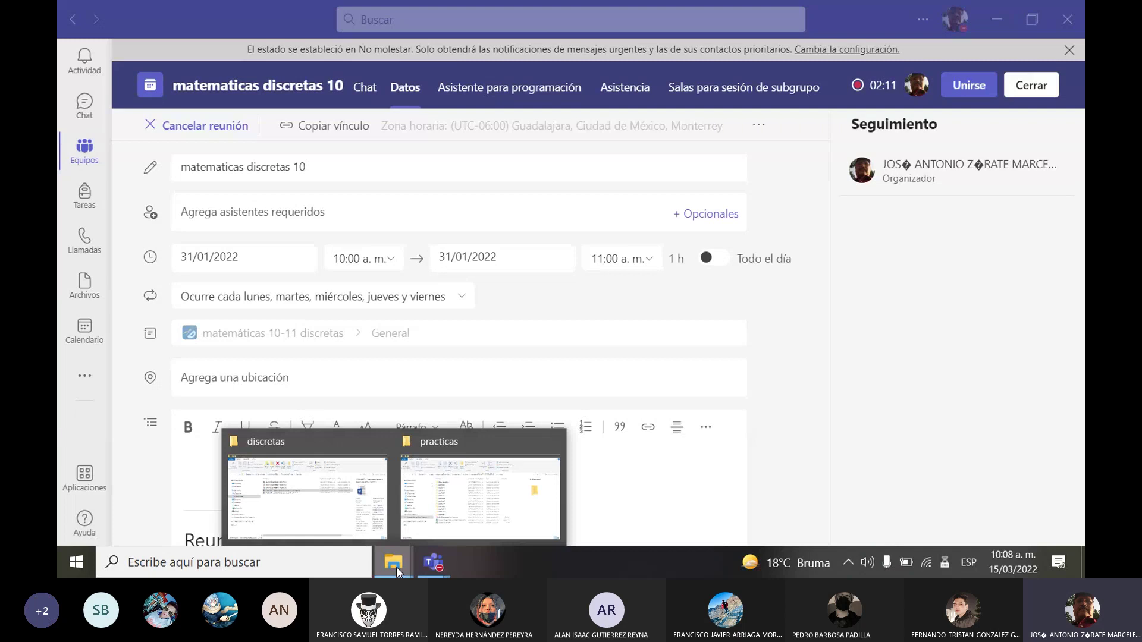
{"action": "left_click", "coordinate": [507, 498]}
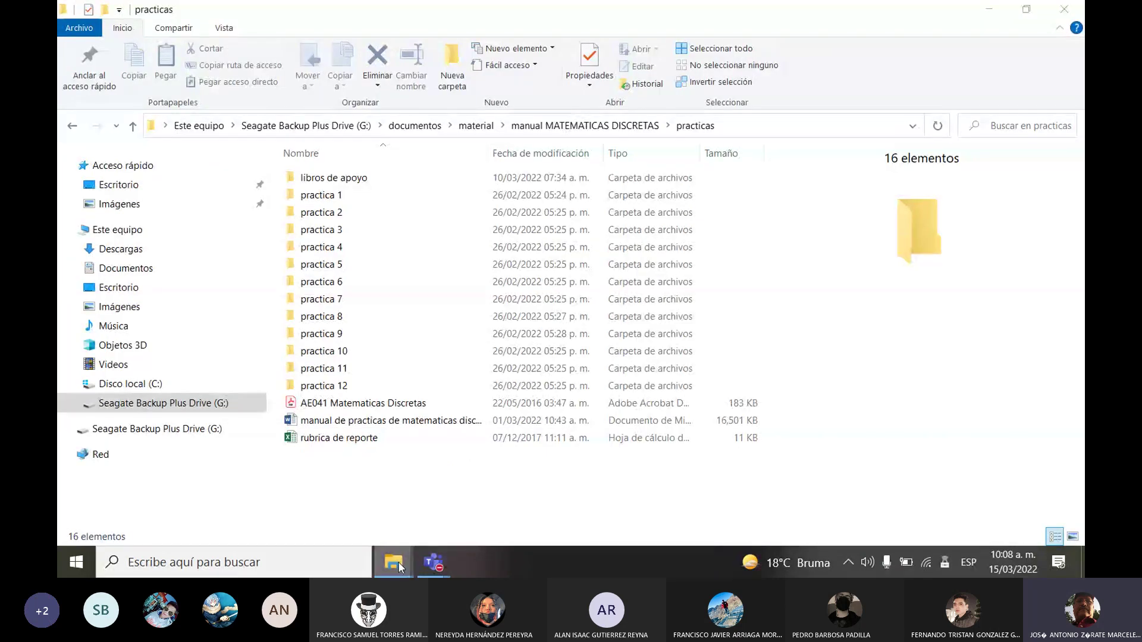
{"action": "left_click", "coordinate": [398, 561]}
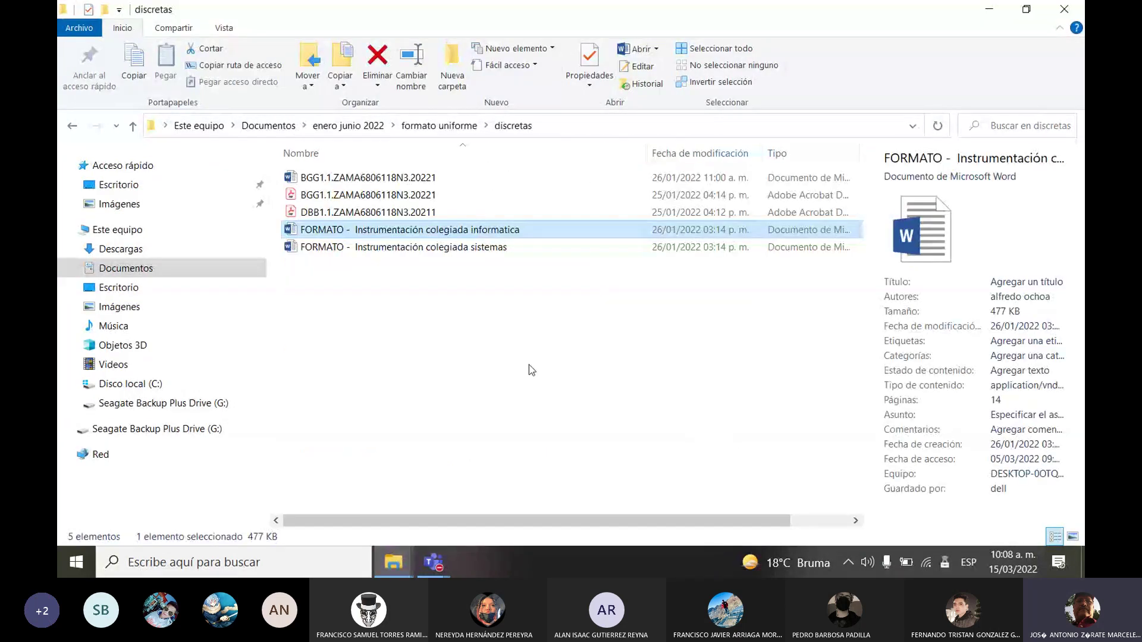
{"action": "left_click", "coordinate": [146, 273]}
Step: Dismiss the recording notice in the Teams matematicas discretas 10 meeting and minimize the meeting window
{"action": "mouse_move", "coordinate": [433, 562]}
{"action": "left_click", "coordinate": [492, 496]}
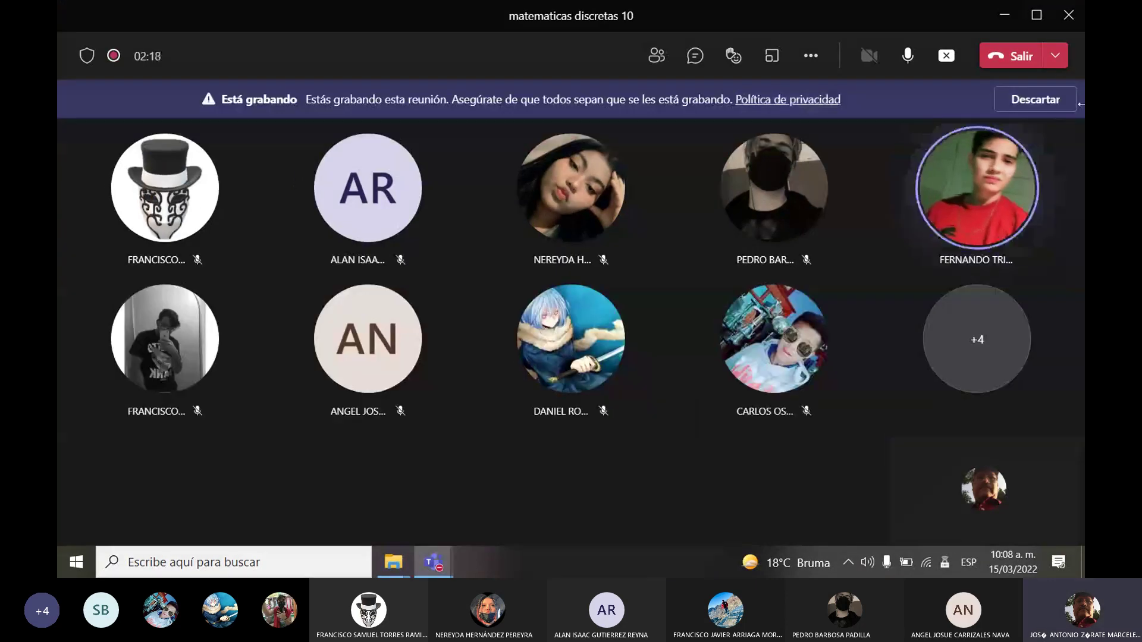
{"action": "left_click", "coordinate": [1064, 103]}
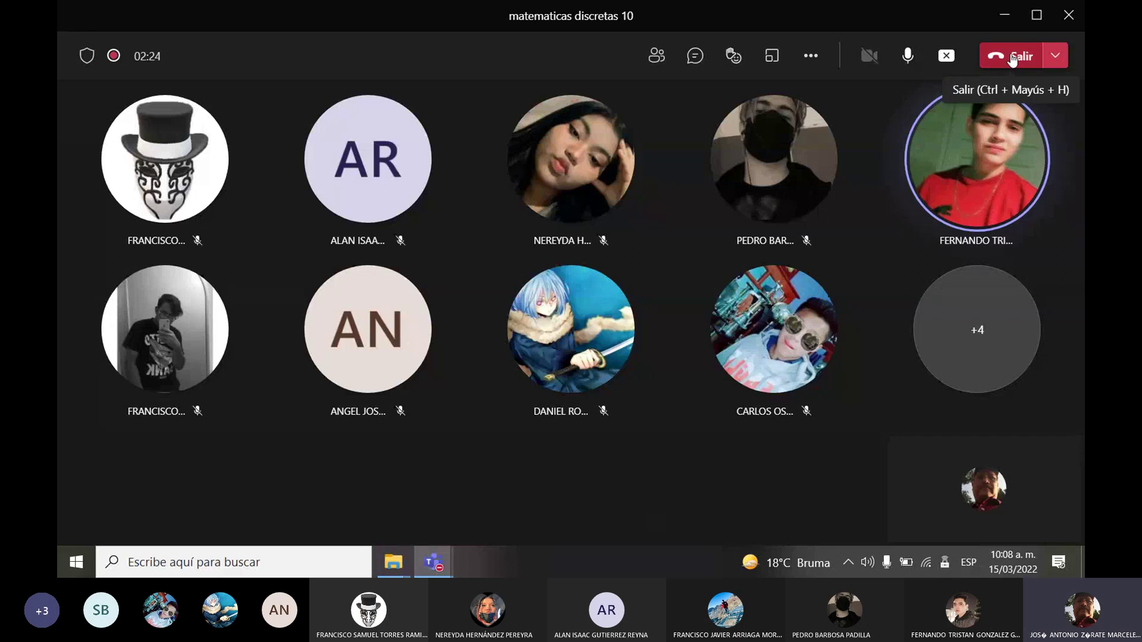
{"action": "left_click", "coordinate": [1005, 15]}
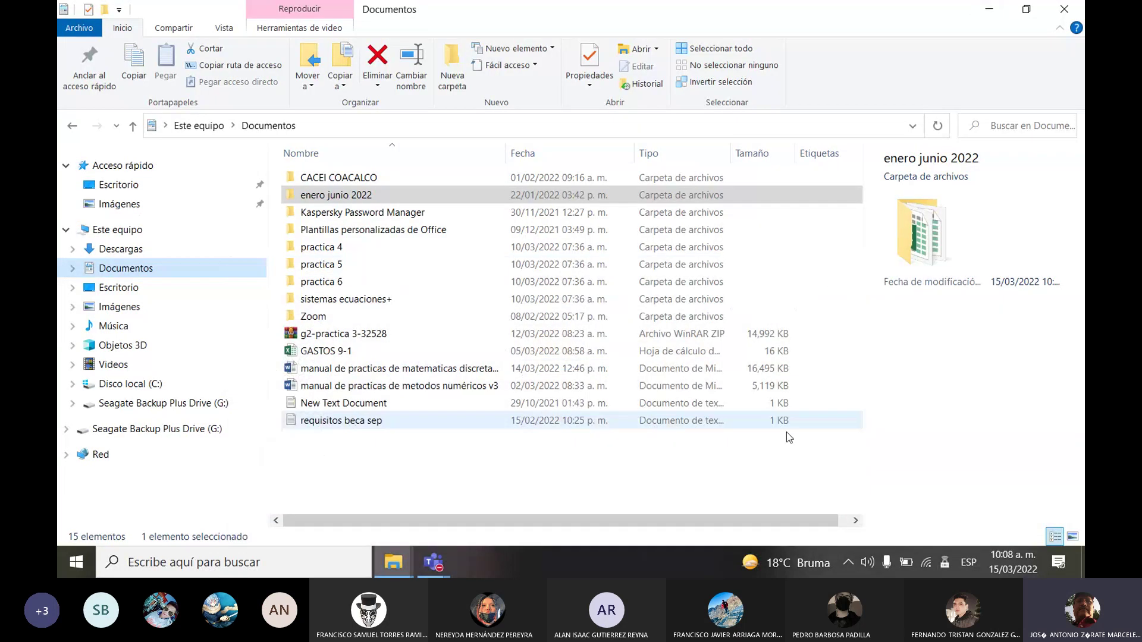
Step: Open the calificaciones MATEMATICAS DISCRETAS 10 workbook from the enero junio 2022 folder, dismiss the activation notice, and maximize the workbook
{"action": "left_click", "coordinate": [355, 201]}
{"action": "double_click", "coordinate": [355, 201]}
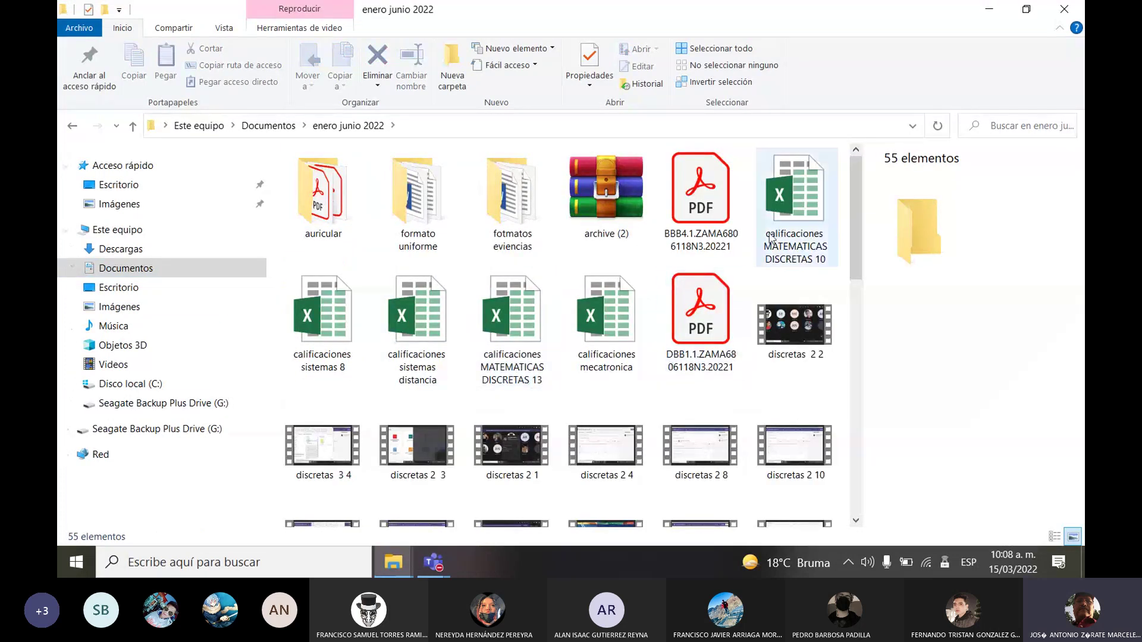
{"action": "double_click", "coordinate": [788, 230]}
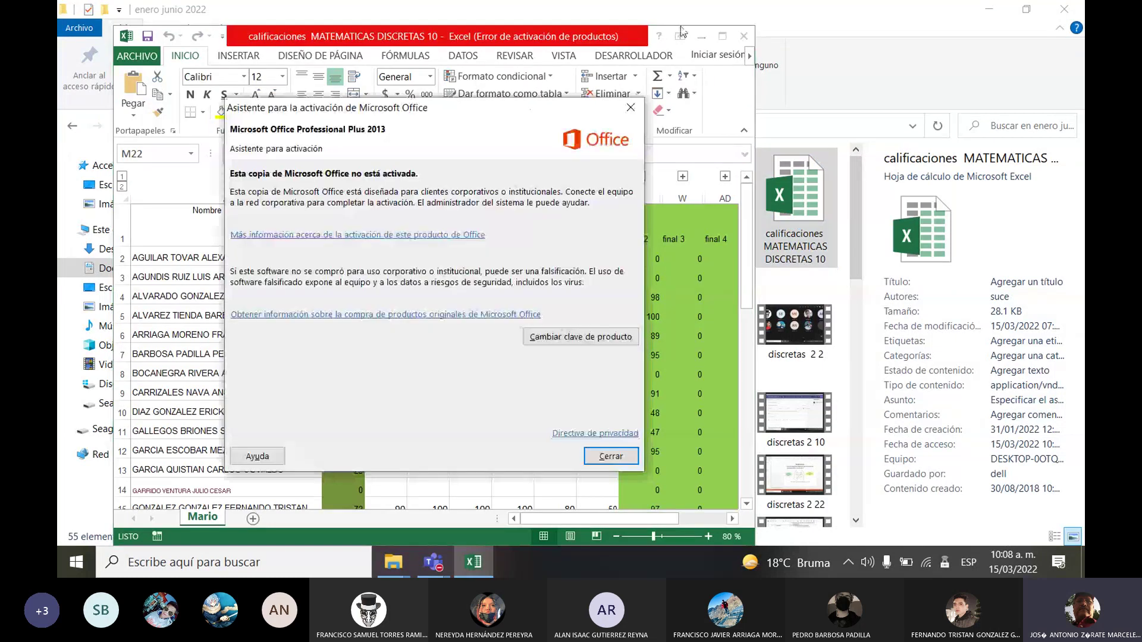
{"action": "left_click", "coordinate": [611, 456]}
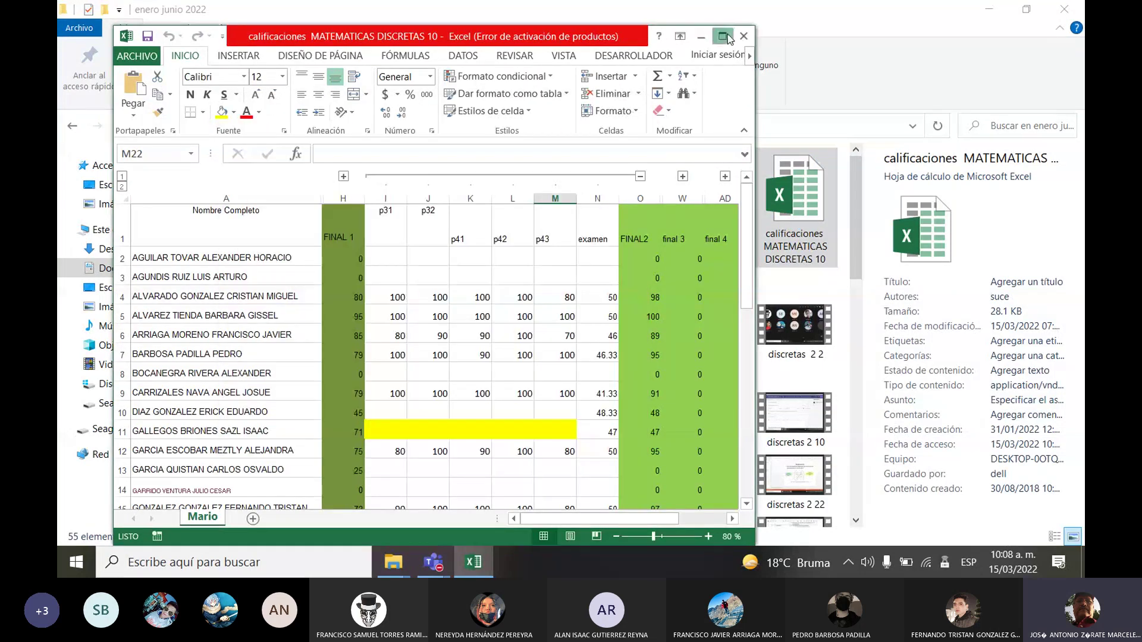
{"action": "left_click", "coordinate": [723, 36]}
Step: Examine the entregado heading and the row 8 formulas across the final grade columns and the entregado column
{"action": "left_click", "coordinate": [839, 205]}
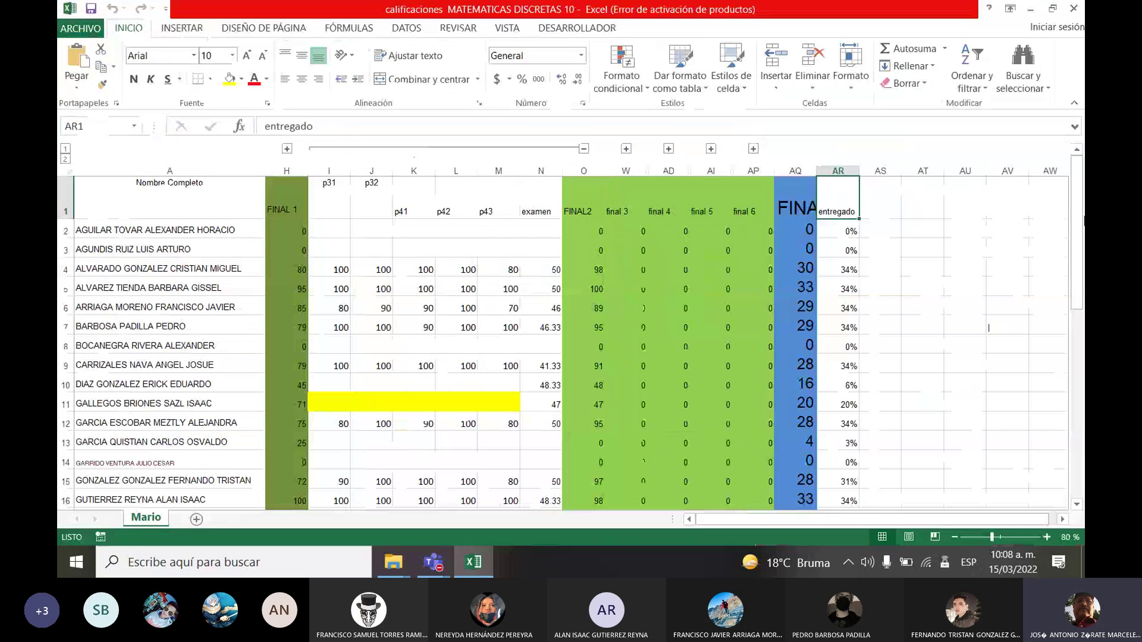
{"action": "mouse_move", "coordinate": [1082, 168]}
{"action": "left_mouse_down"}
{"action": "mouse_move", "coordinate": [1082, 181]}
{"action": "mouse_move", "coordinate": [1083, 167]}
{"action": "left_mouse_up"}
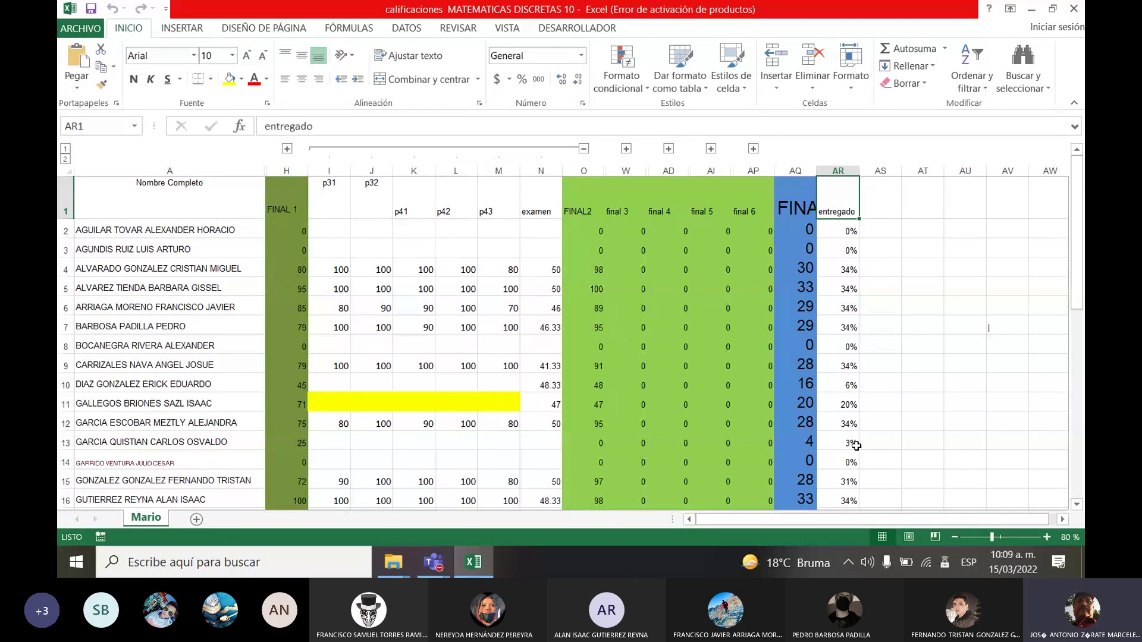
{"action": "left_click", "coordinate": [847, 339]}
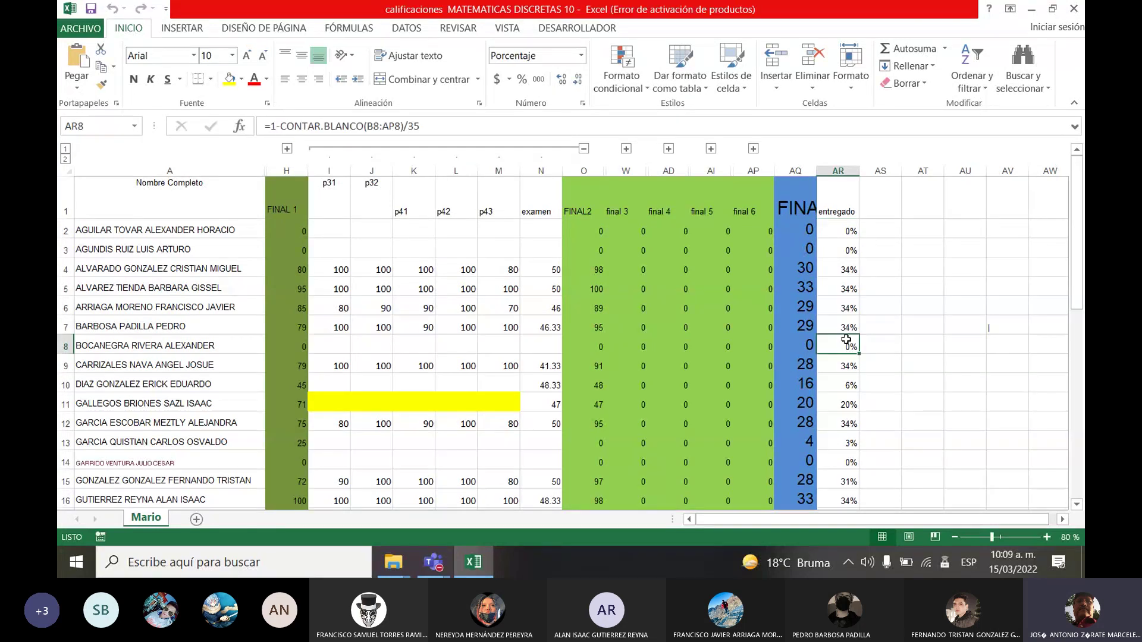
{"action": "key", "text": "Left"}
{"action": "key", "text": "Left"}
{"action": "key", "text": "Left"}
{"action": "key", "text": "Left"}
{"action": "key", "text": "Left"}
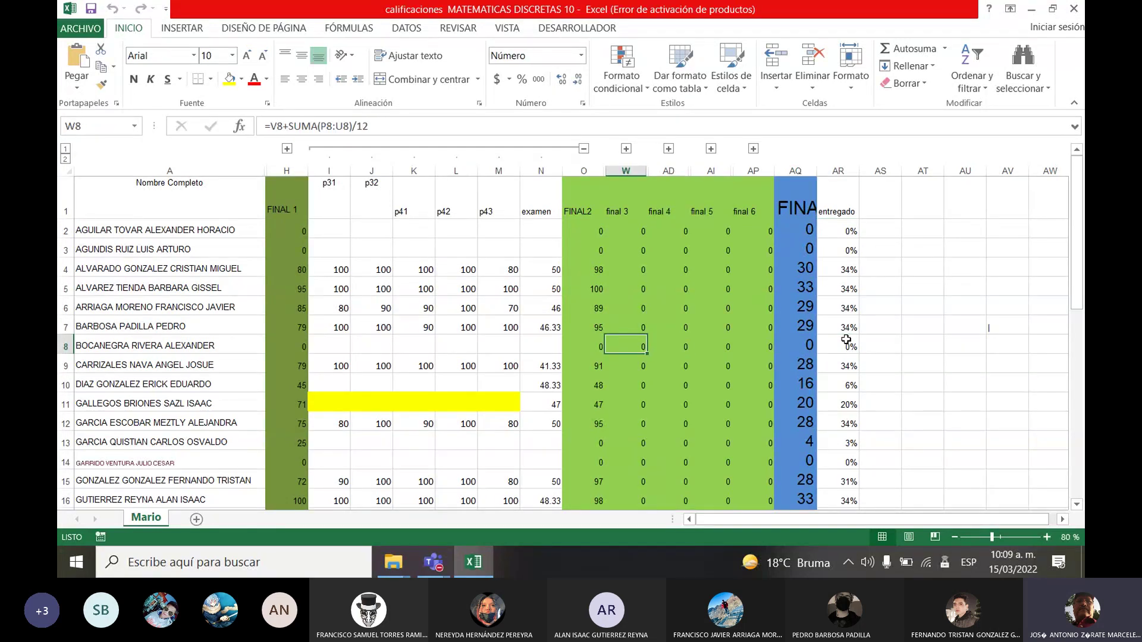
{"action": "key", "text": "Left"}
{"action": "key", "text": "Left"}
{"action": "key", "text": "Left"}
{"action": "key", "text": "Right"}
{"action": "key", "text": "Right"}
{"action": "key", "text": "Right"}
{"action": "key", "text": "Right"}
{"action": "key", "text": "Right"}
{"action": "key", "text": "Right"}
{"action": "key", "text": "Right"}
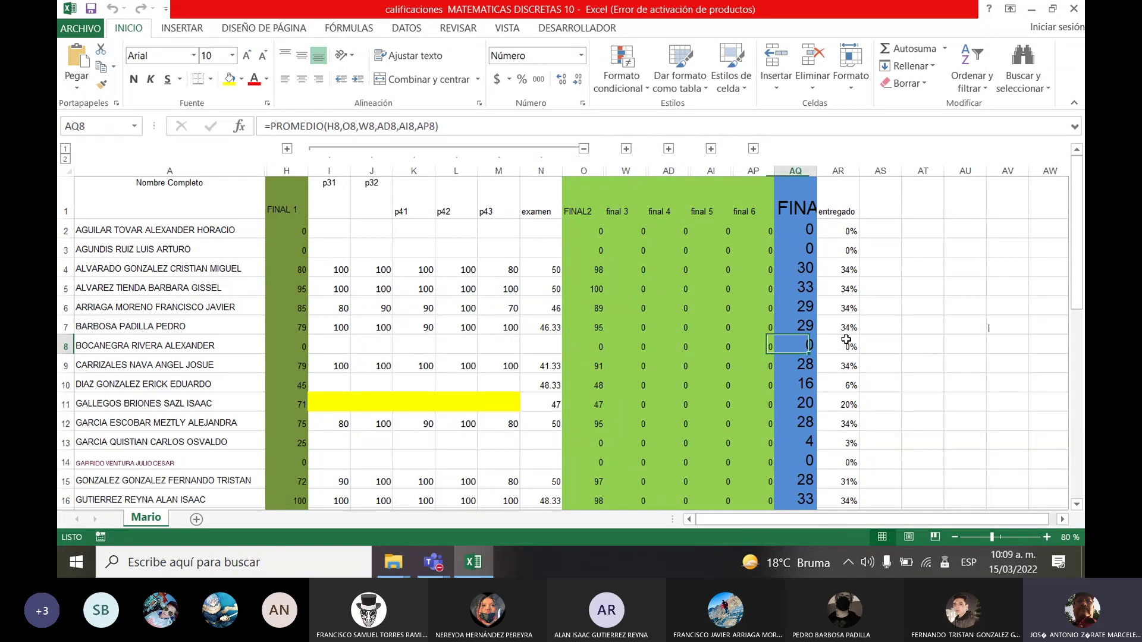
{"action": "key", "text": "Right"}
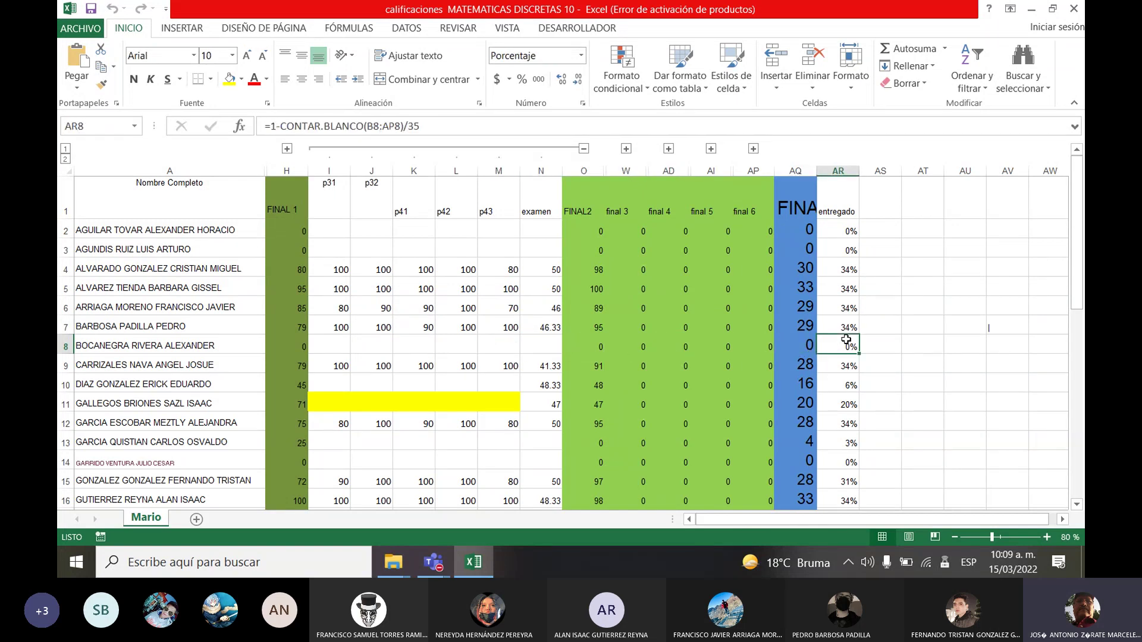
Step: Review the students' entregado percentages from row 8 down to row 24 and back up to the first rows
{"action": "key", "text": "Down"}
{"action": "key", "text": "Down"}
{"action": "key", "text": "Down"}
{"action": "key", "text": "Down"}
{"action": "key", "text": "Down"}
{"action": "key", "text": "Down"}
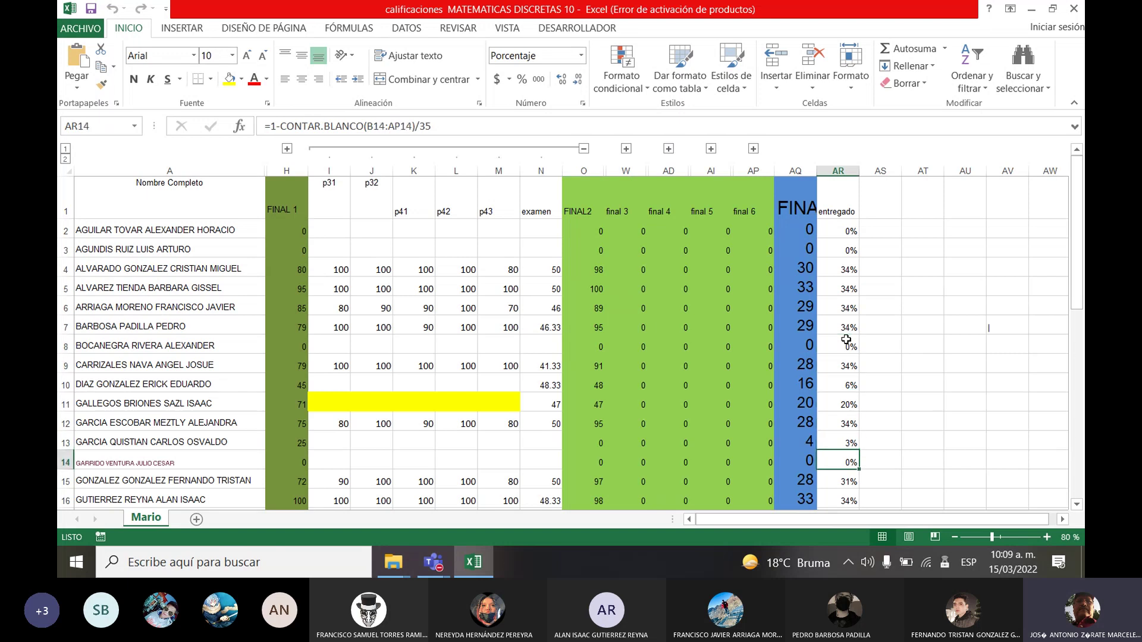
{"action": "key", "text": "Down"}
{"action": "key", "text": "Down"}
{"action": "key", "text": "Down"}
{"action": "key", "text": "Down"}
{"action": "key", "text": "Down"}
{"action": "key", "text": "Down"}
{"action": "key", "text": "Down"}
{"action": "key", "text": "Down"}
{"action": "key", "text": "Down"}
{"action": "key", "text": "Down"}
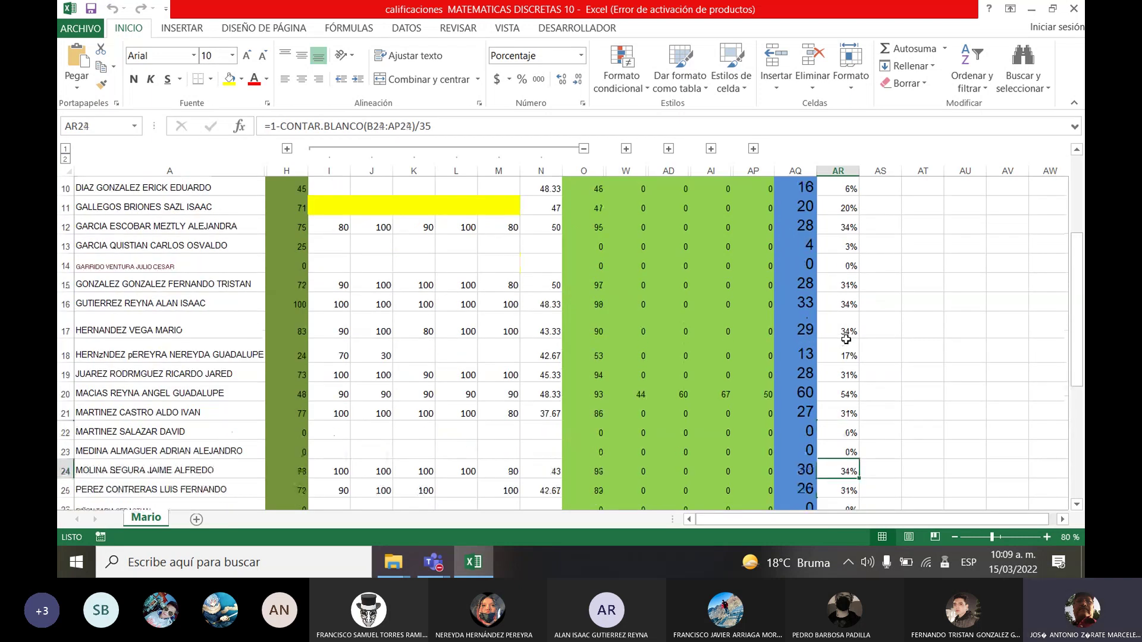
{"action": "key", "text": "Up"}
{"action": "key", "text": "Up"}
{"action": "key", "text": "Down"}
{"action": "key", "text": "Down"}
{"action": "key", "text": "Up"}
{"action": "key", "text": "Up"}
{"action": "key", "text": "Up"}
{"action": "key", "text": "Up"}
{"action": "key", "text": "Up"}
{"action": "key", "text": "Up"}
{"action": "key", "text": "Up"}
{"action": "key", "text": "Up"}
{"action": "key", "text": "Up"}
{"action": "key", "text": "Up"}
{"action": "key", "text": "Up"}
{"action": "key", "text": "Up"}
{"action": "key", "text": "Up"}
{"action": "key", "text": "Up"}
{"action": "key", "text": "Up"}
{"action": "key", "text": "Up"}
{"action": "key", "text": "Up"}
{"action": "key", "text": "Up"}
{"action": "key", "text": "Up"}
{"action": "key", "text": "Up"}
{"action": "key", "text": "Down"}
{"action": "key", "text": "Down"}
{"action": "key", "text": "Down"}
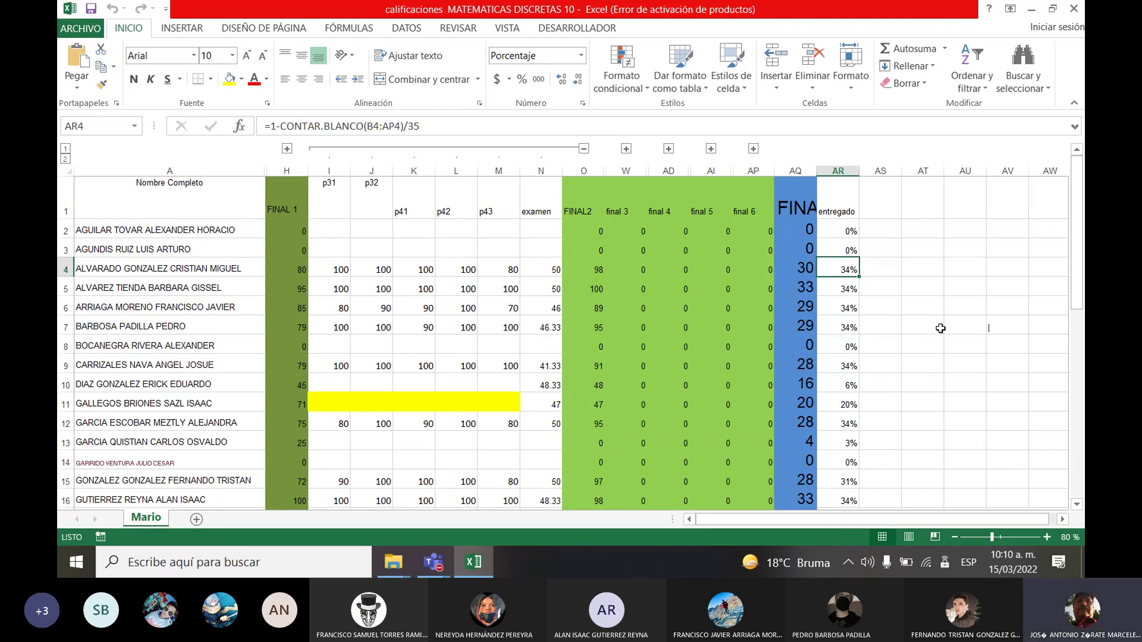
Step: Check the entregado formulas in rows 11, 10, 5, 4 and 2 and the final 5 formula in row 2
{"action": "left_click", "coordinate": [832, 406]}
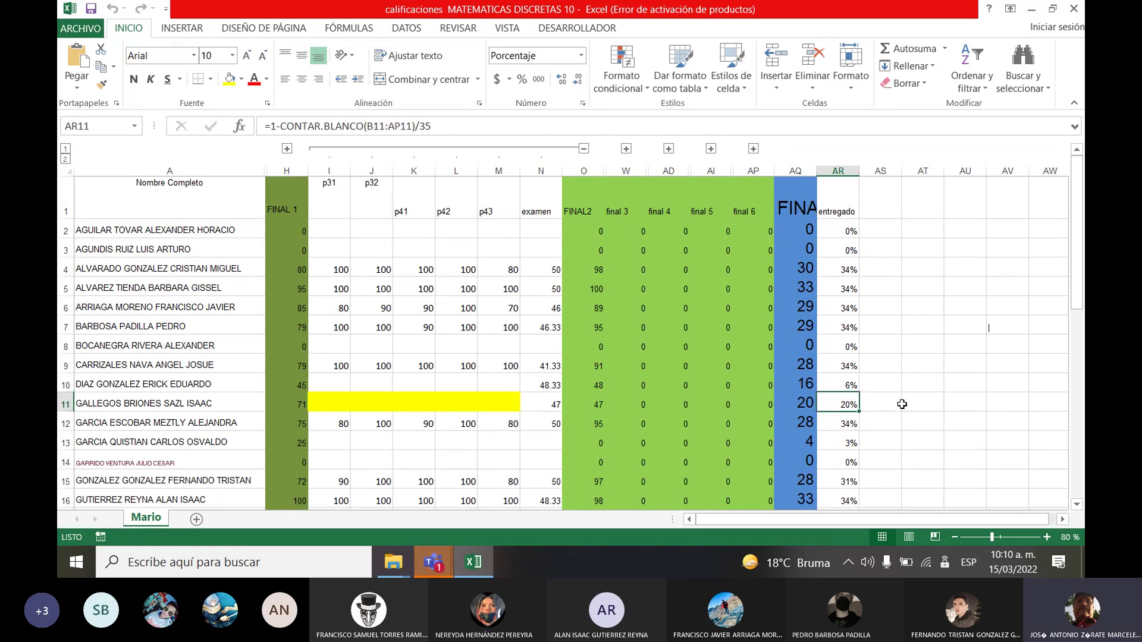
{"action": "key", "text": "Up"}
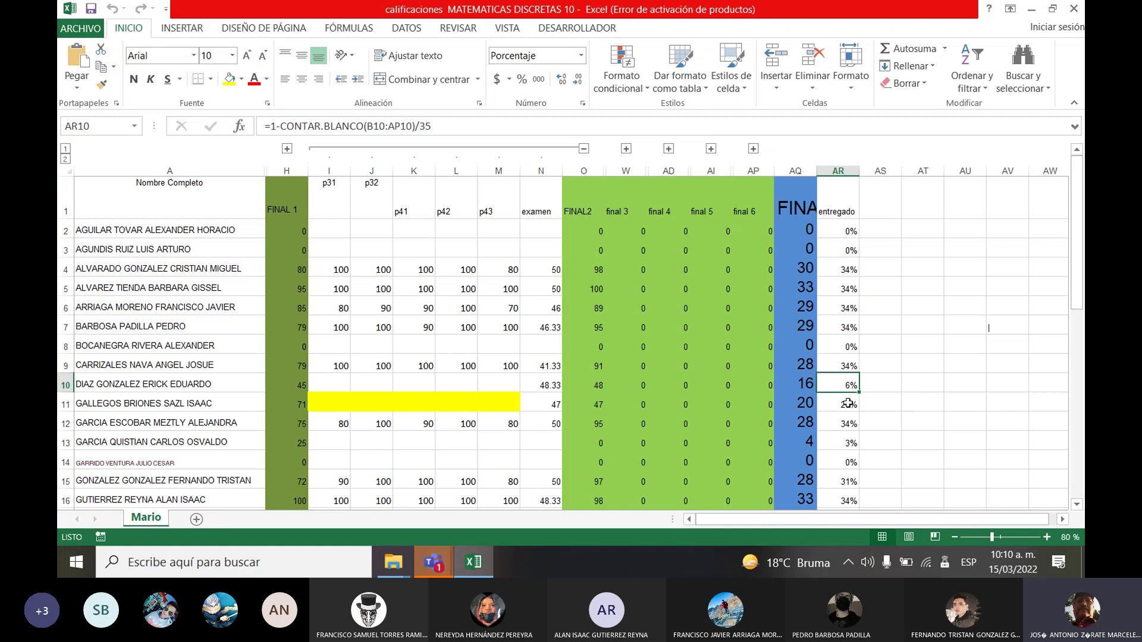
{"action": "left_click", "coordinate": [847, 404]}
{"action": "left_click", "coordinate": [854, 290]}
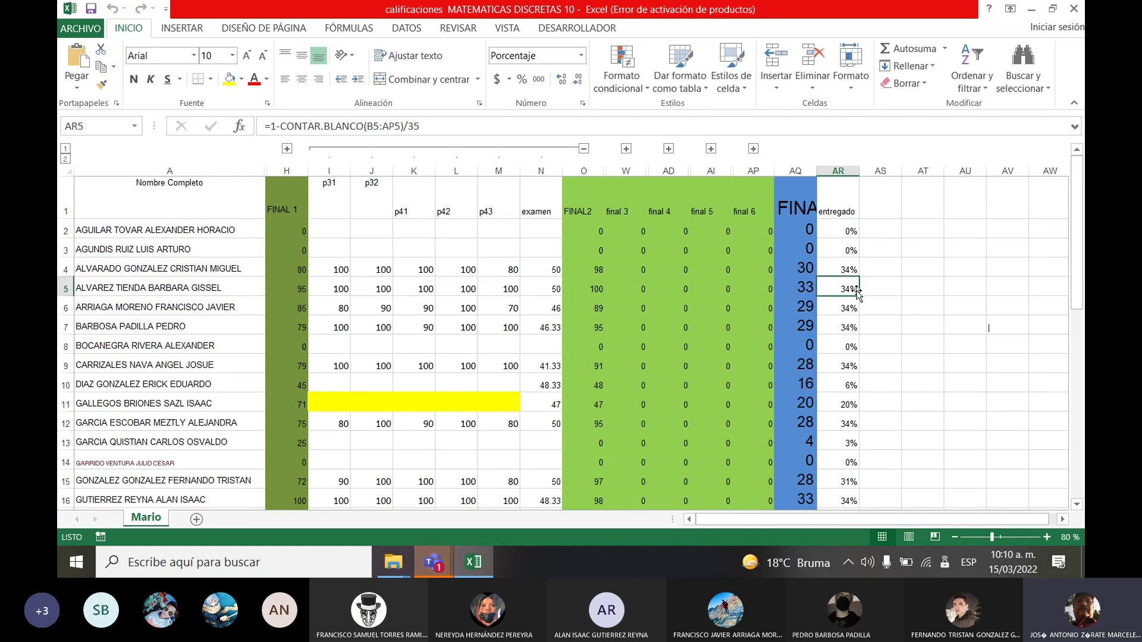
{"action": "left_click", "coordinate": [844, 267]}
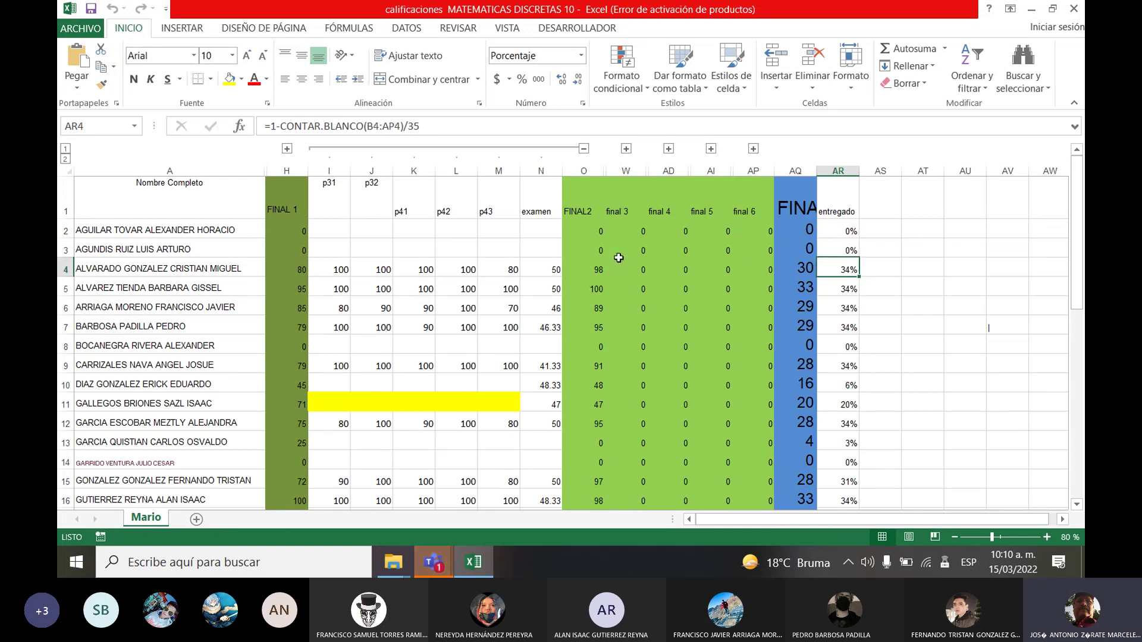
{"action": "left_click", "coordinate": [711, 231]}
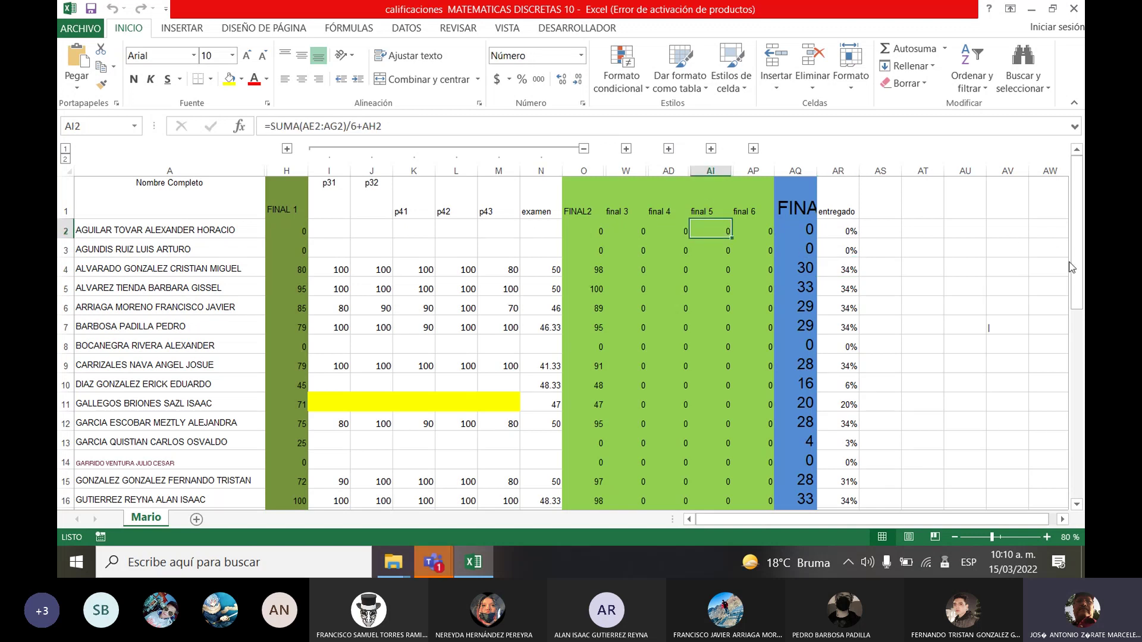
{"action": "left_click", "coordinate": [1078, 229]}
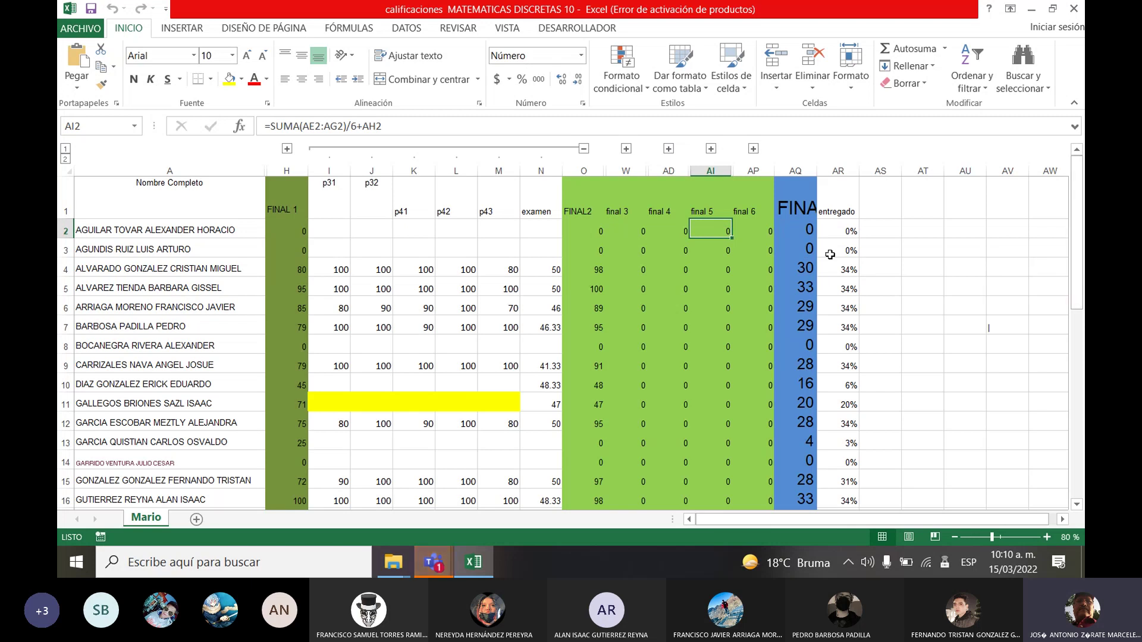
{"action": "left_click", "coordinate": [836, 232]}
{"action": "mouse_move", "coordinate": [1078, 249]}
{"action": "left_mouse_down"}
{"action": "mouse_move", "coordinate": [1078, 425]}
{"action": "mouse_move", "coordinate": [1078, 237]}
{"action": "left_mouse_up"}
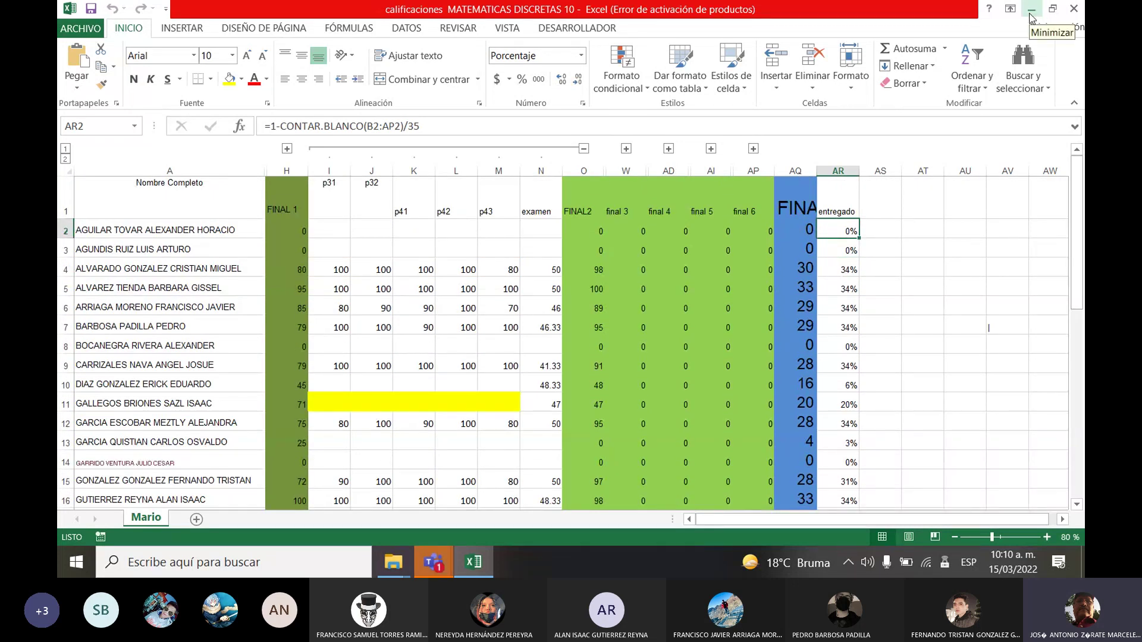
Step: Minimize the grades workbook and open the lógica folder inside material de apoyo of manual MATEMATICAS DISCRETAS
{"action": "left_click", "coordinate": [1031, 10]}
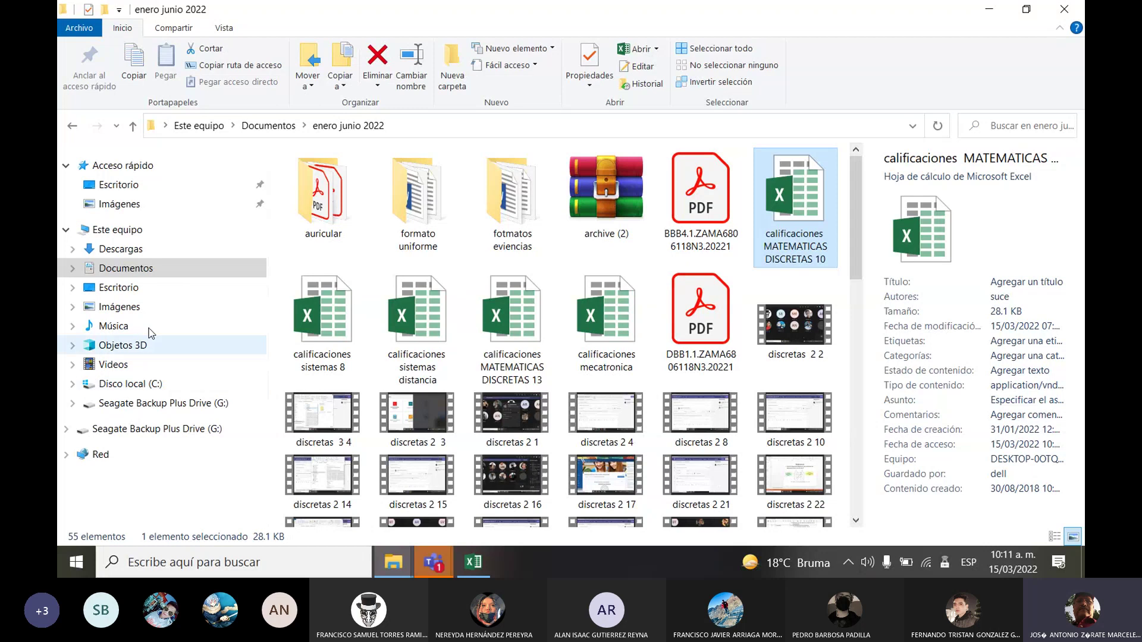
{"action": "left_click", "coordinate": [393, 562]}
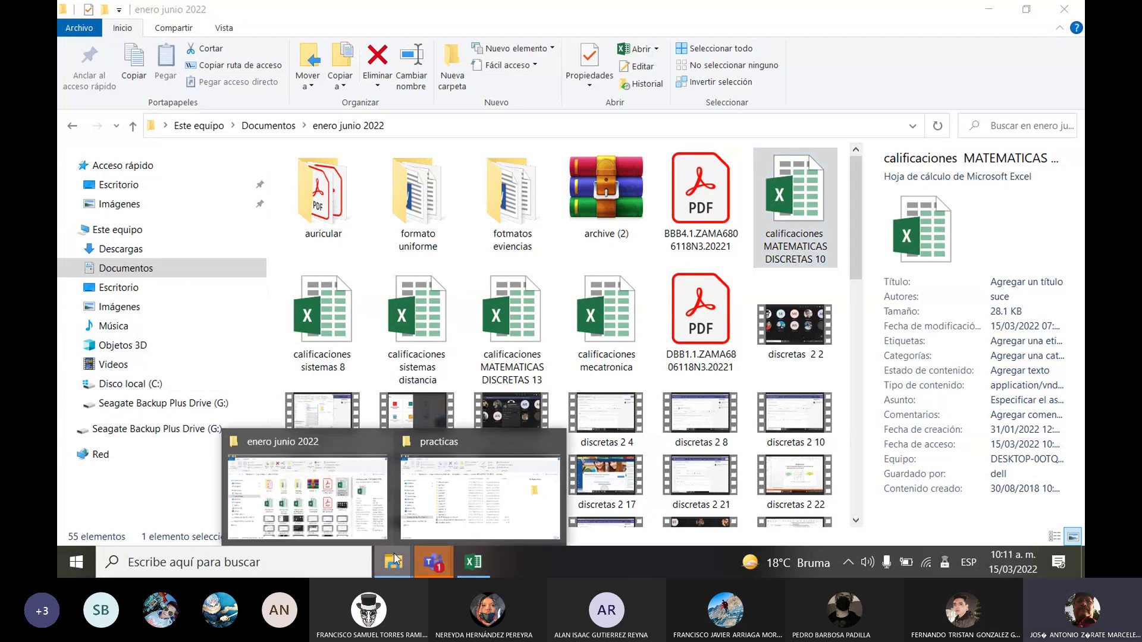
{"action": "left_click", "coordinate": [454, 513]}
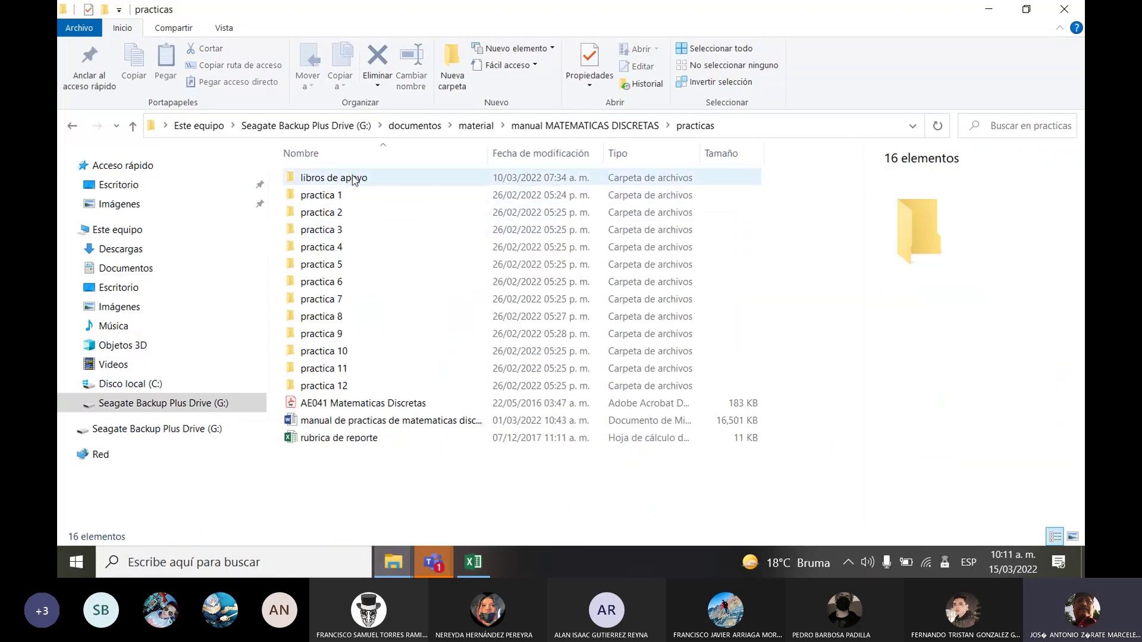
{"action": "left_click", "coordinate": [541, 128]}
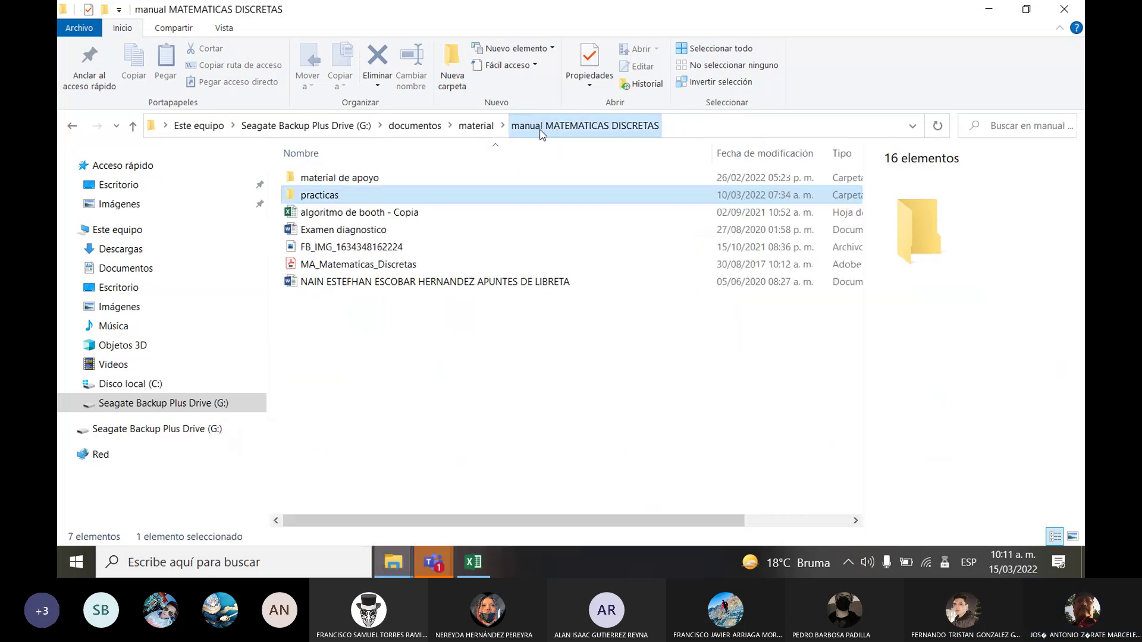
{"action": "left_click", "coordinate": [359, 182]}
{"action": "double_click", "coordinate": [358, 178]}
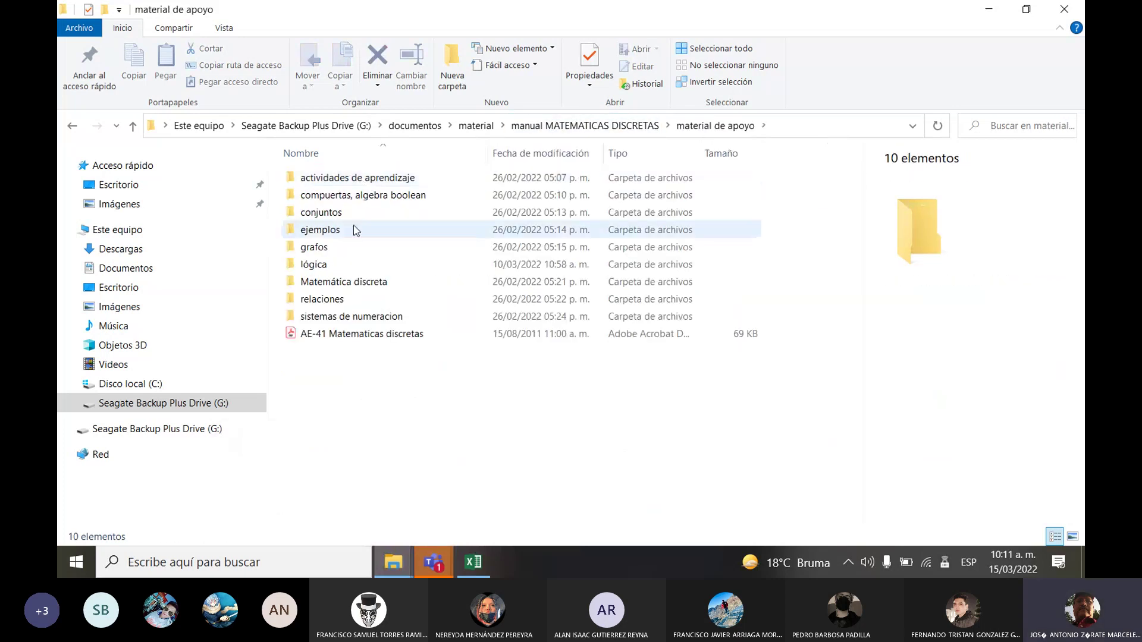
{"action": "double_click", "coordinate": [333, 266]}
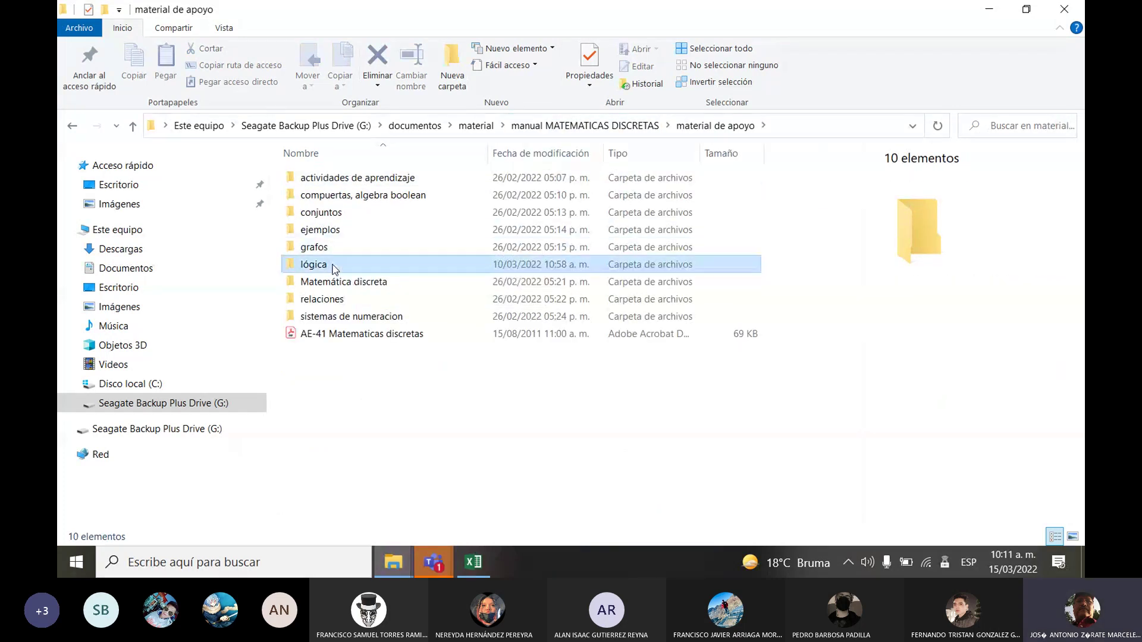
Step: Open the PROPOSICIONES presentation from the lógica folder and dismiss the Office activation notice
{"action": "left_click_drag", "start_coordinate": [855, 256], "coordinate": [867, 479]}
{"action": "double_click", "coordinate": [349, 451]}
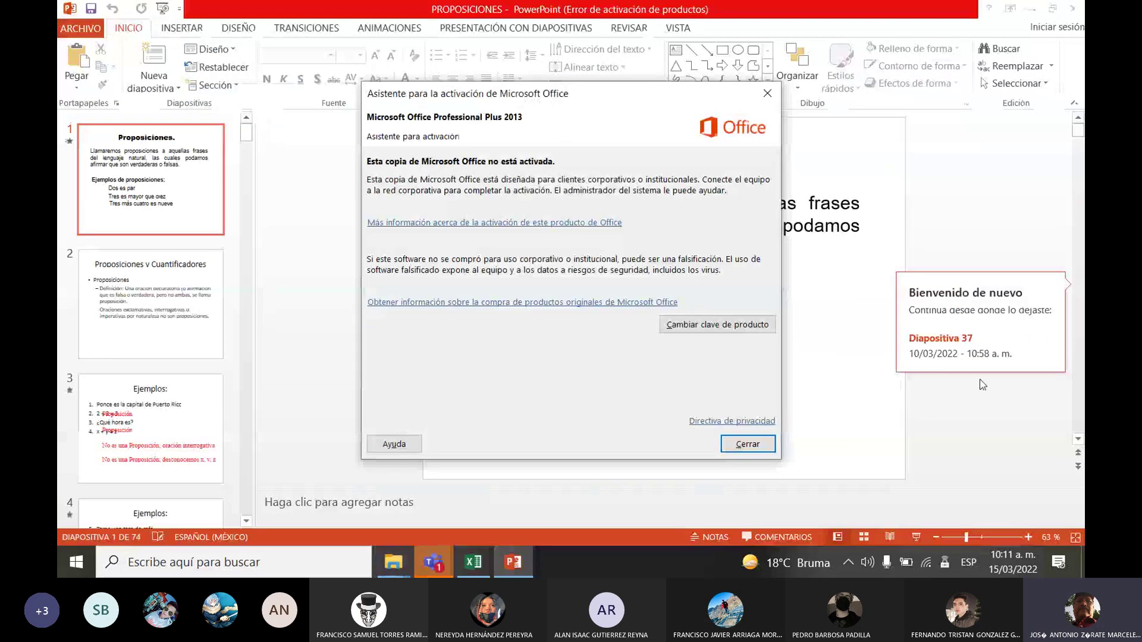
{"action": "left_click", "coordinate": [748, 444]}
Step: Go to slide 36, REGLAS DE INFERENCIA, in the presentation
{"action": "left_click_drag", "start_coordinate": [246, 134], "coordinate": [256, 306]}
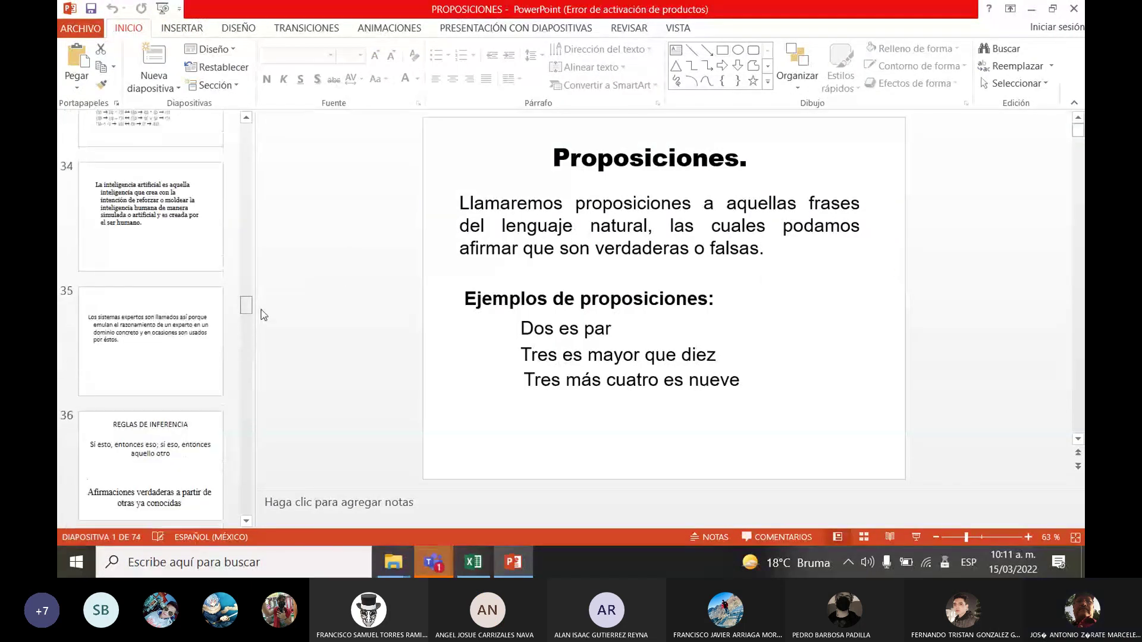
{"action": "scroll", "coordinate": [182, 357], "scroll_direction": "down", "scroll_amount": 1}
{"action": "left_click", "coordinate": [182, 357]}
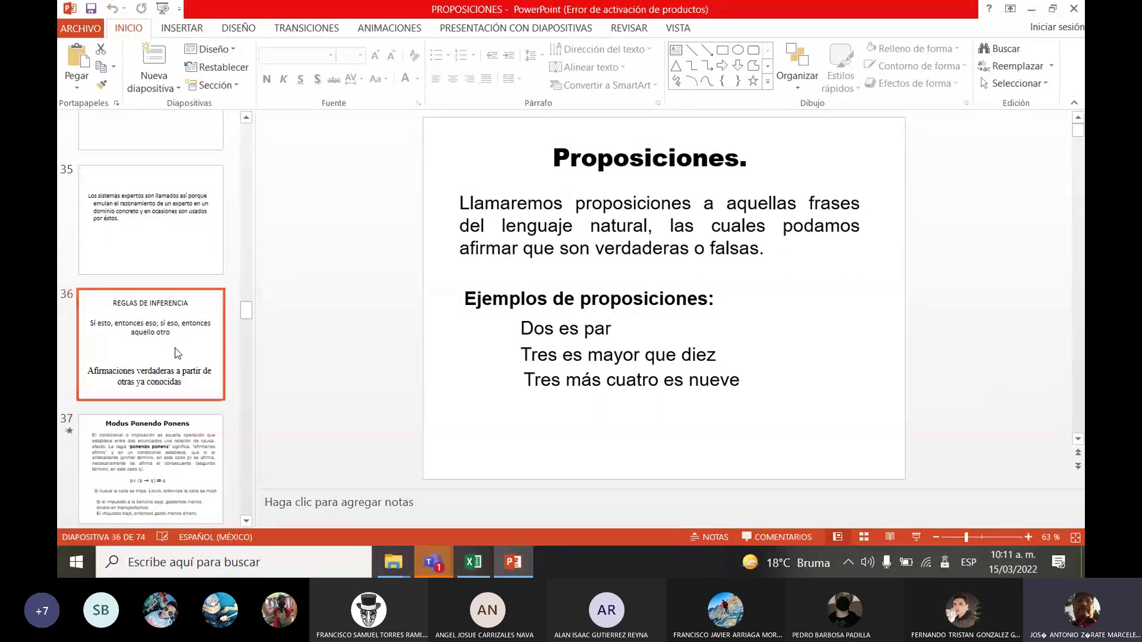